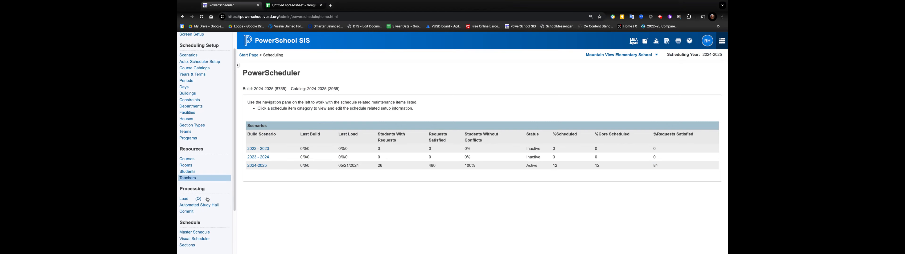
Run the Non-scheduled Student Requests report for all 575 students in this school next year.
left_click(186, 228)
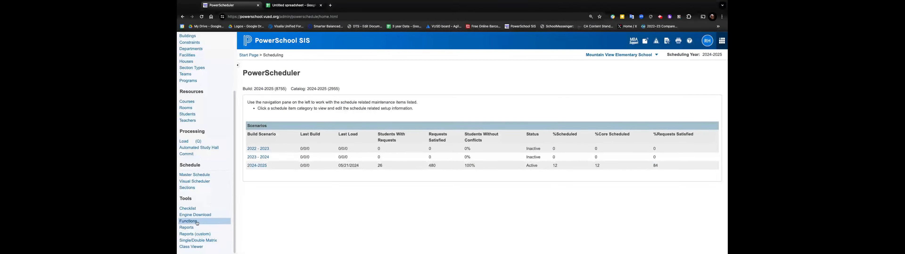
scroll(297, 207, "down", 3)
scroll(297, 207, "down", 7)
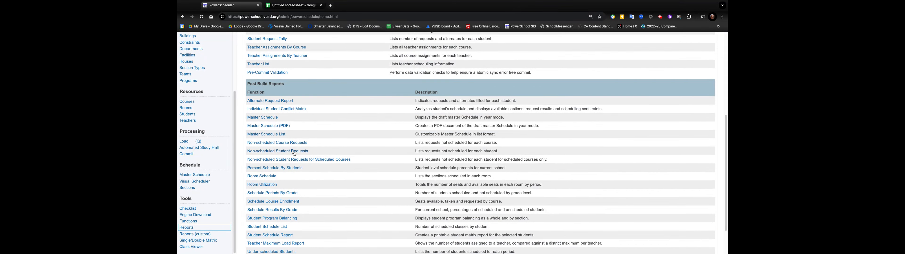
left_click(276, 152)
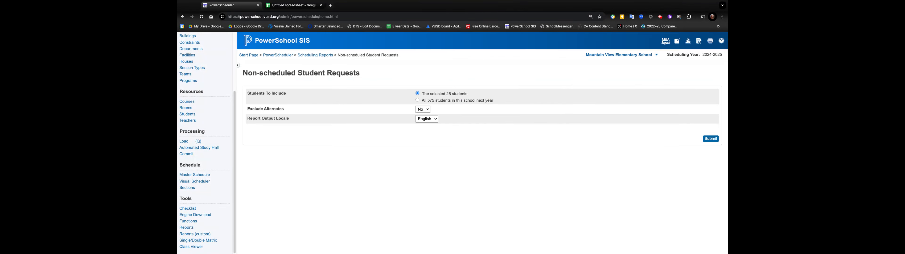
left_click(417, 100)
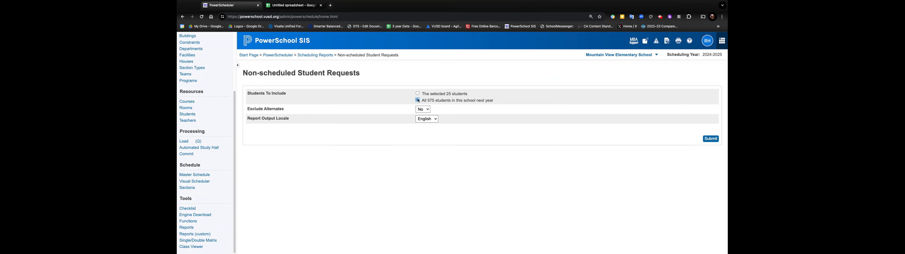
left_click(710, 140)
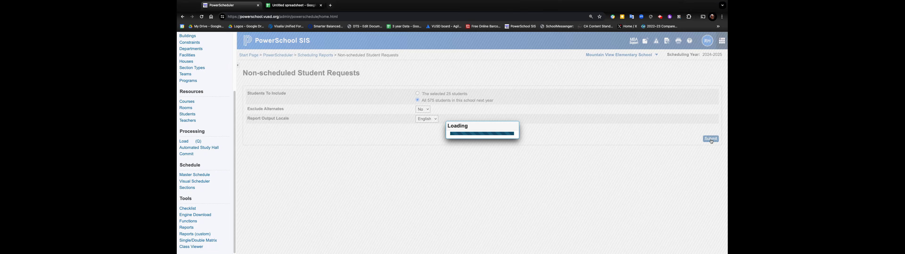
Select the entire report table of student numbers, names and courses.
scroll(366, 130, "down", 2)
scroll(409, 109, "down", 10)
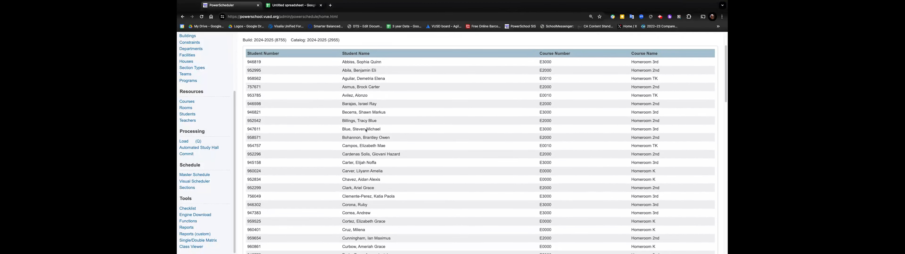
scroll(410, 110, "up", 12)
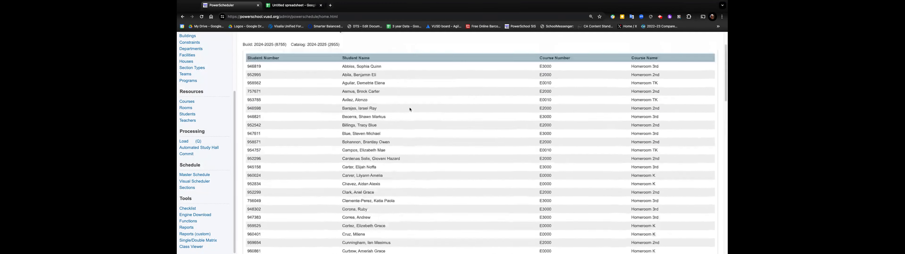
left_click_drag(249, 103, 383, 253)
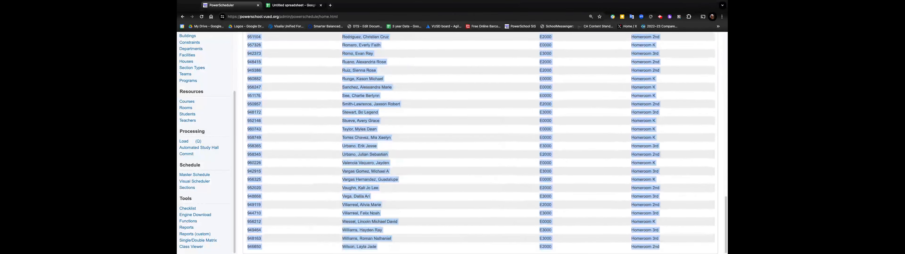
scroll(413, 90, "up", 2)
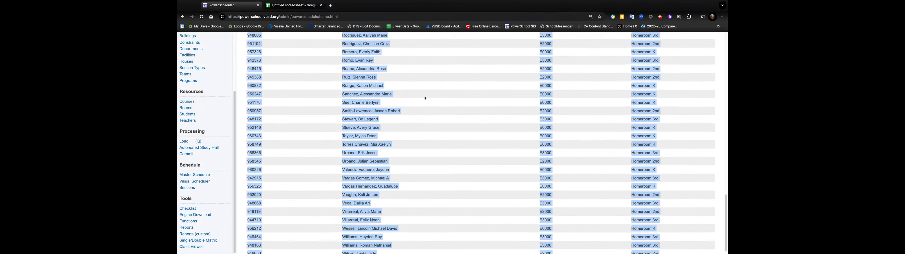
Switch to the spreadsheet and copy the Student Number column.
left_click(291, 6)
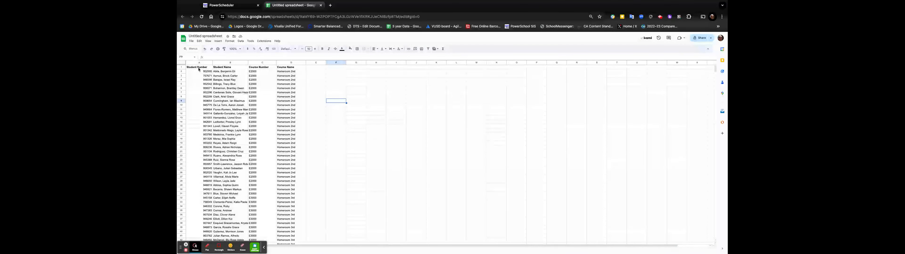
left_click_drag(205, 74, 203, 181)
key("ctrl+c")
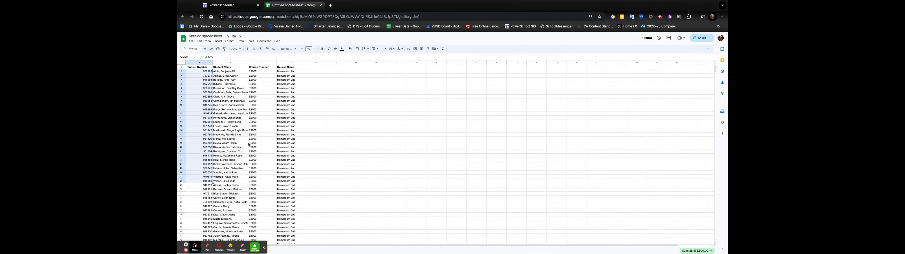
Return to PowerSchool's start page and paste the copied student numbers into Paste Selection.
left_click(226, 9)
scroll(322, 106, "up", 20)
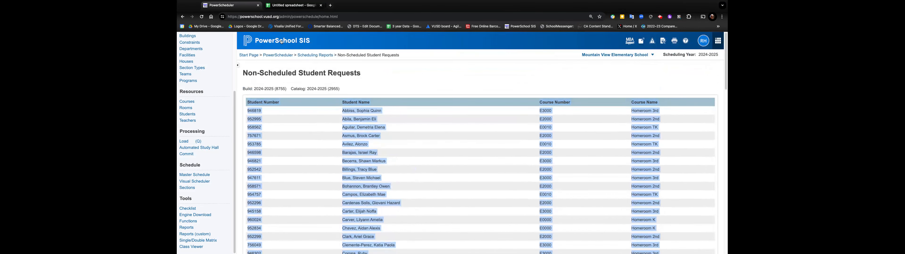
left_click(282, 41)
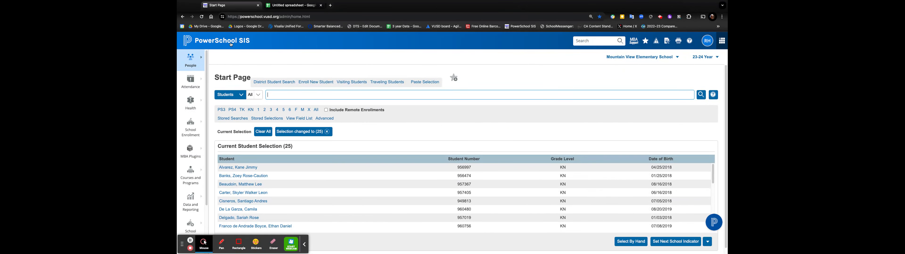
left_click(426, 83)
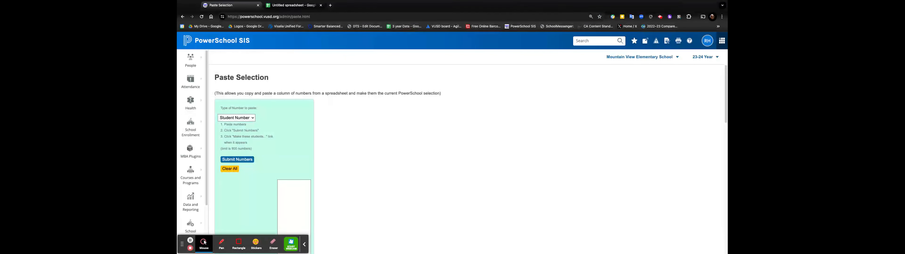
left_click(287, 186)
key("super+v")
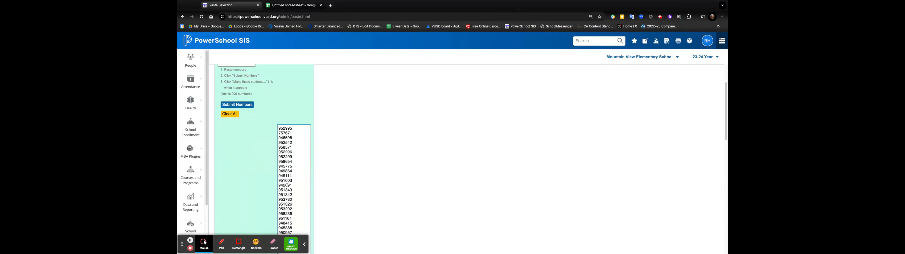
Submit the pasted numbers as the current student selection and open PowerScheduler from Applications.
left_click(243, 108)
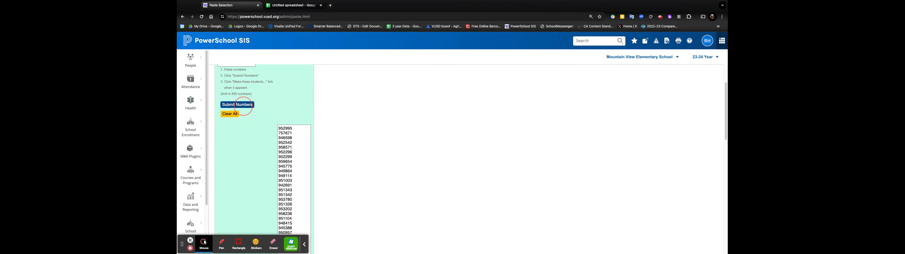
left_click(236, 124)
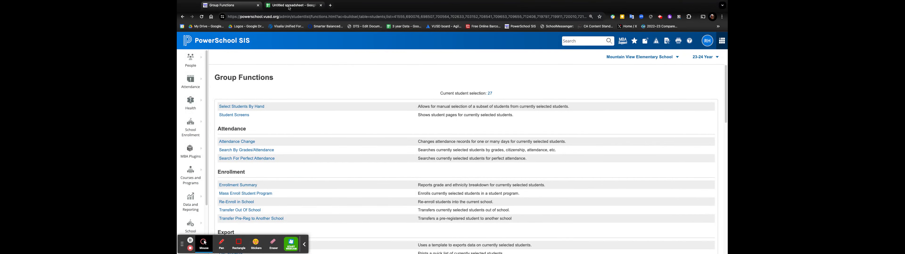
scroll(193, 198, "down", 3)
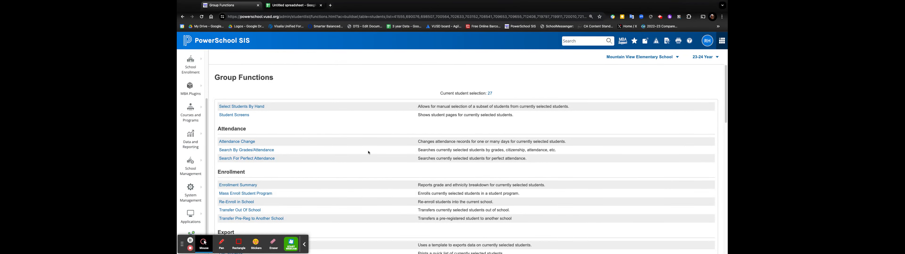
scroll(201, 202, "down", 1)
left_click(202, 215)
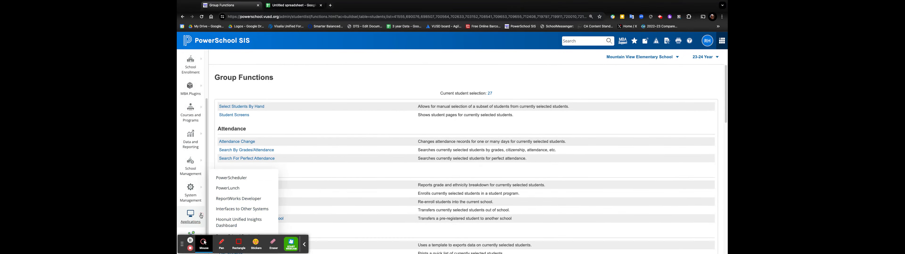
left_click(232, 178)
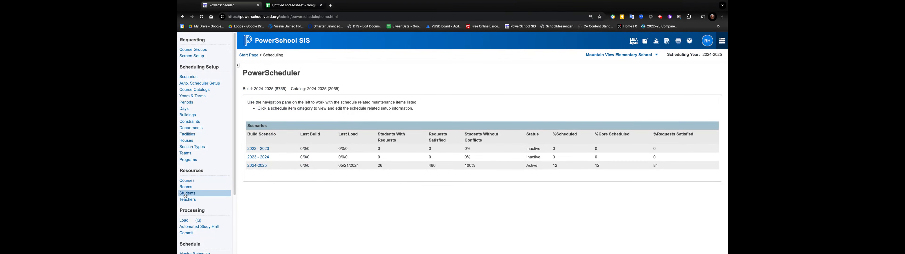
Open the current selection of 27 students and view the first student's course requests.
left_click(186, 194)
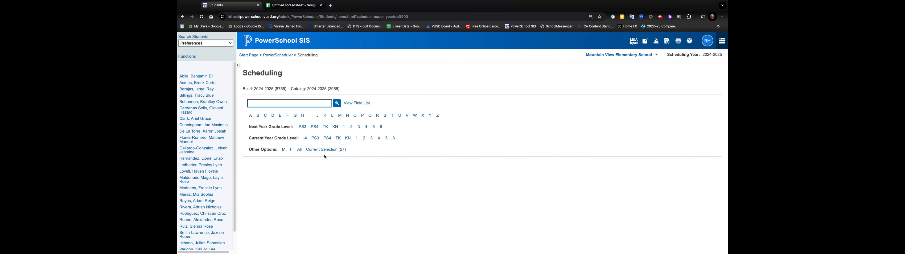
left_click(329, 150)
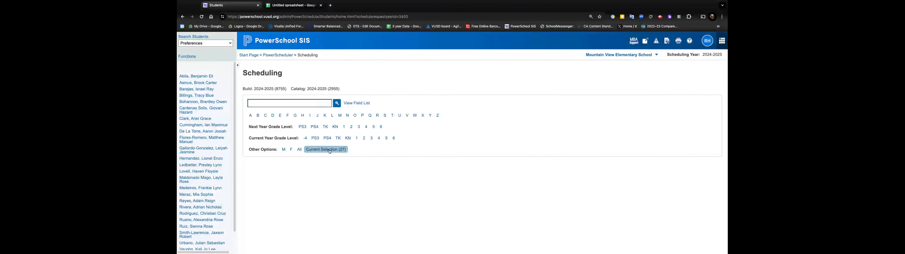
left_click(209, 76)
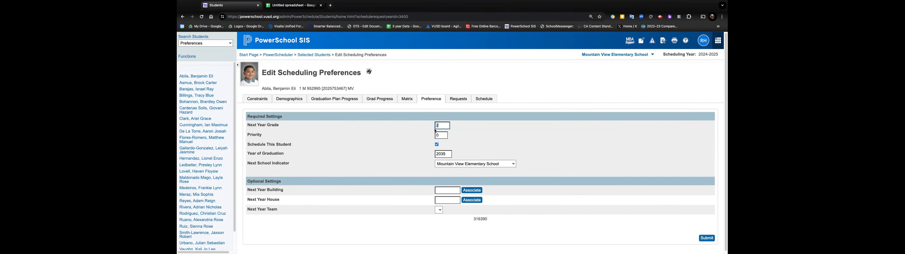
left_click(459, 100)
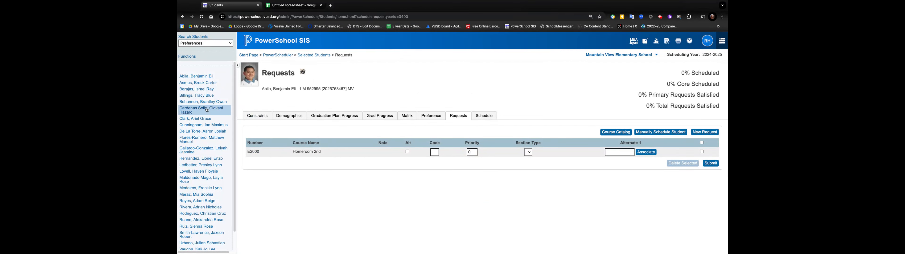
Enable Schedule This Student in the second student's scheduling preferences and submit.
left_click(193, 84)
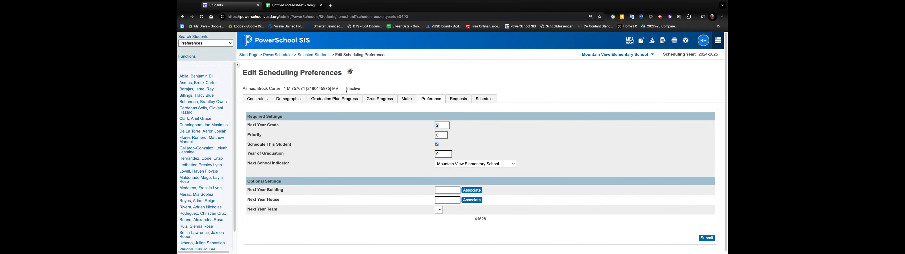
left_click(437, 145)
left_click(706, 239)
Review the scheduling preferences of the next several selected students.
left_click(192, 90)
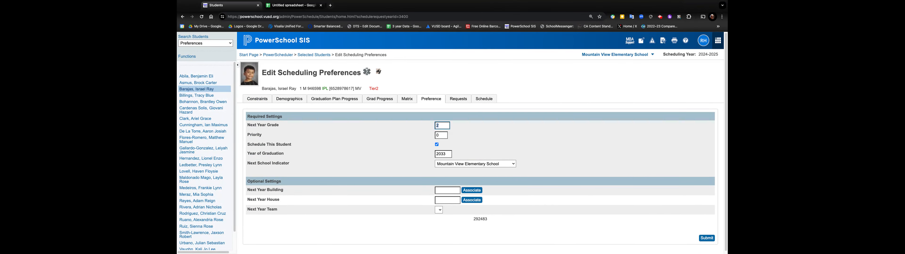
left_click(193, 97)
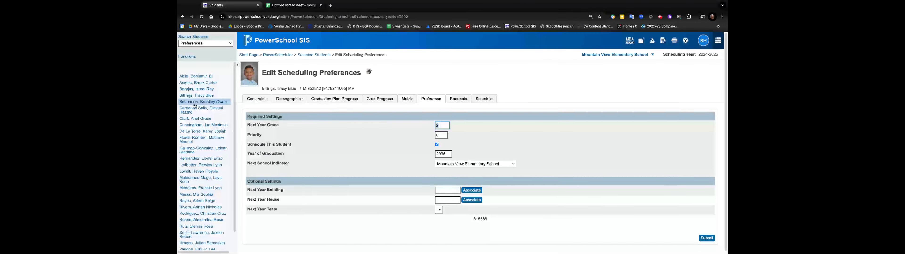
left_click(195, 108)
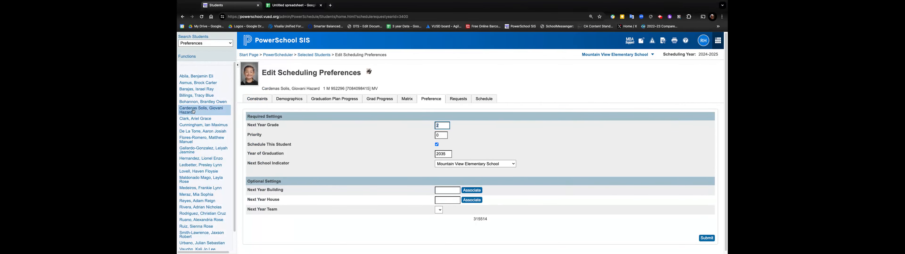
left_click(192, 119)
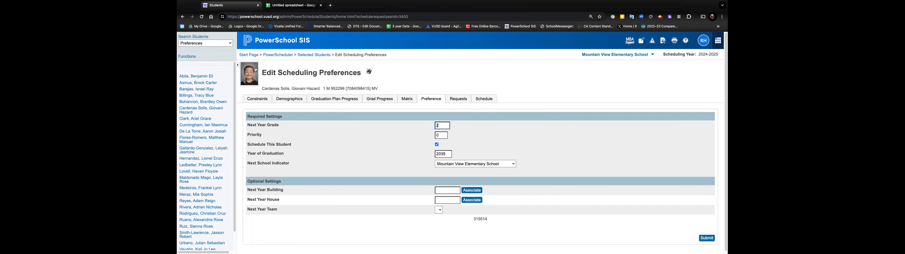
Reselect the 27 selected students and open the Load Schedules page in PowerScheduler.
left_click(318, 55)
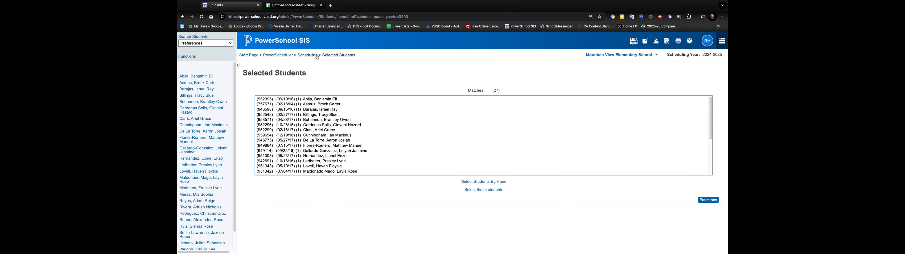
left_click(490, 191)
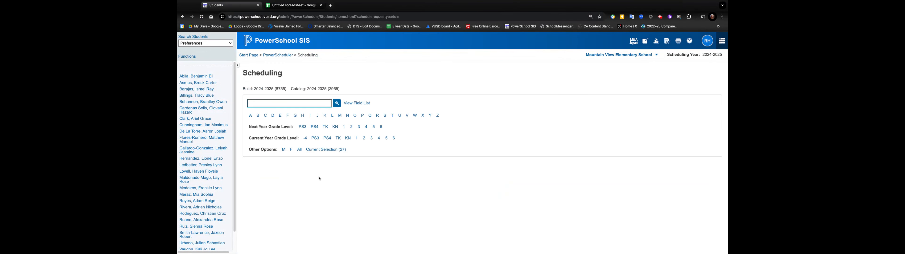
left_click(276, 56)
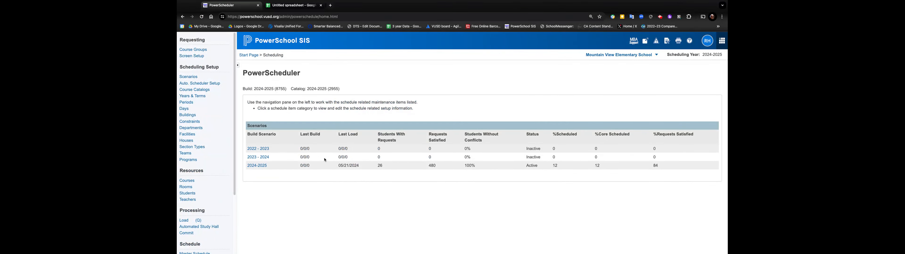
scroll(189, 190, "down", 2)
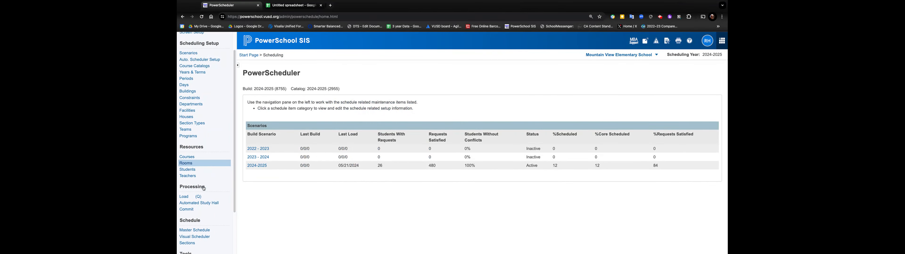
left_click(182, 197)
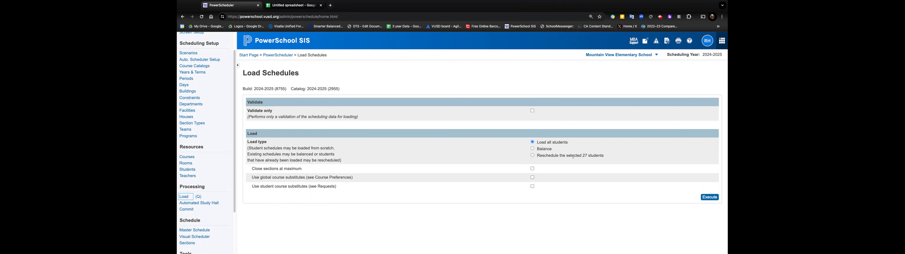
Reschedule the selected 27 students with Close sections at maximum enabled and execute the load.
left_click(533, 155)
left_click(532, 169)
left_click(710, 199)
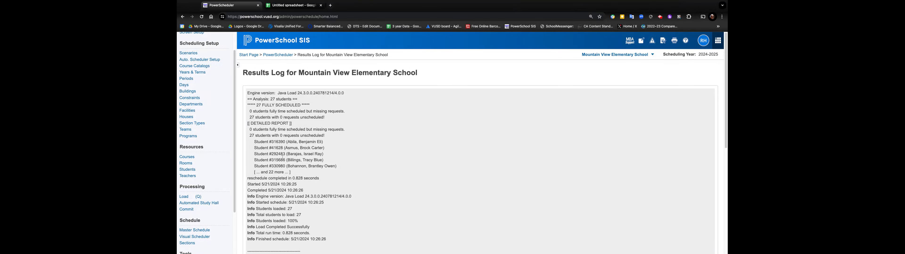
Import the loaded student schedules from the results log and return from the confirmation.
scroll(282, 157, "down", 5)
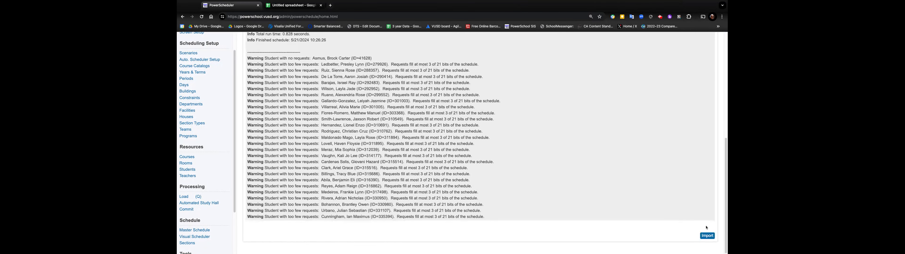
left_click(707, 235)
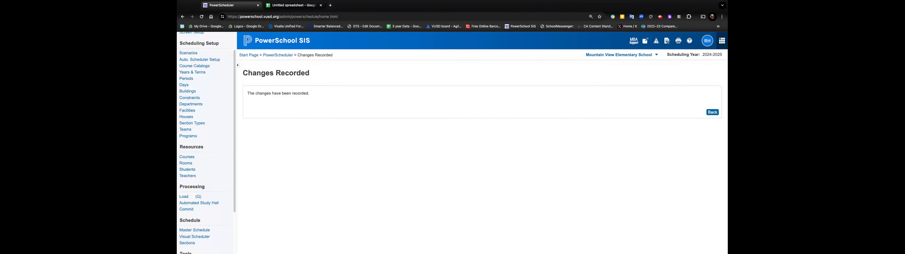
left_click(713, 112)
Open the Master Schedule preferences page in PowerScheduler.
left_click(195, 230)
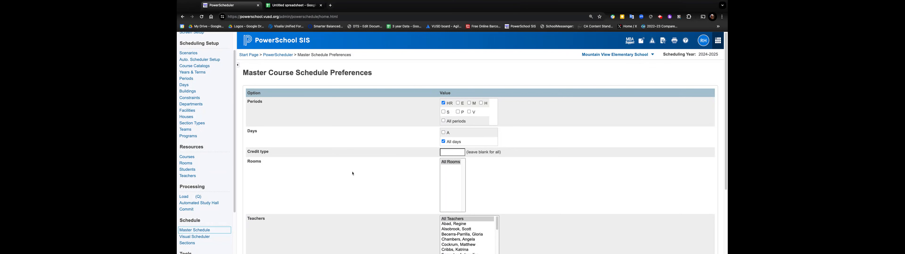
scroll(211, 200, "down", 3)
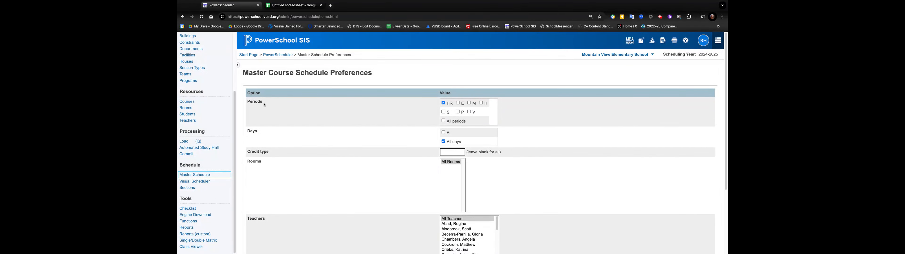
Switch to the Google Sheets spreadsheet and review the list of student numbers, names and courses.
left_click(293, 5)
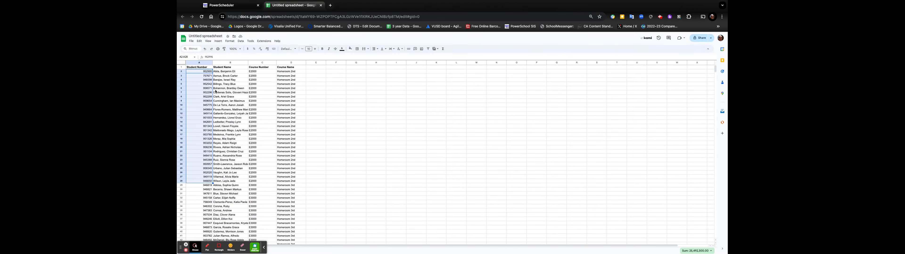
scroll(206, 196, "down", 8)
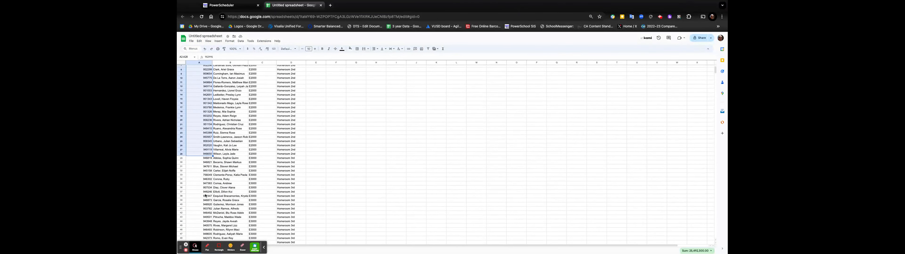
scroll(200, 195, "down", 11)
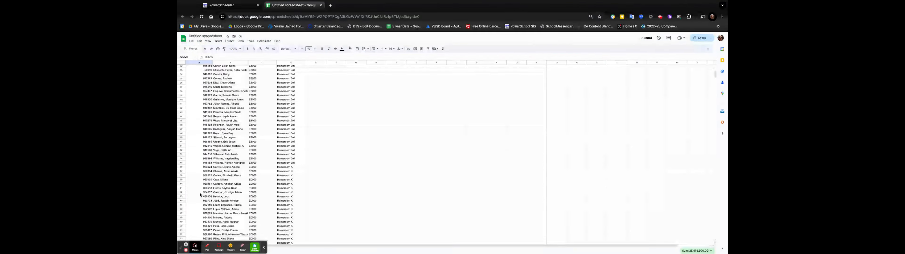
scroll(236, 153, "up", 19)
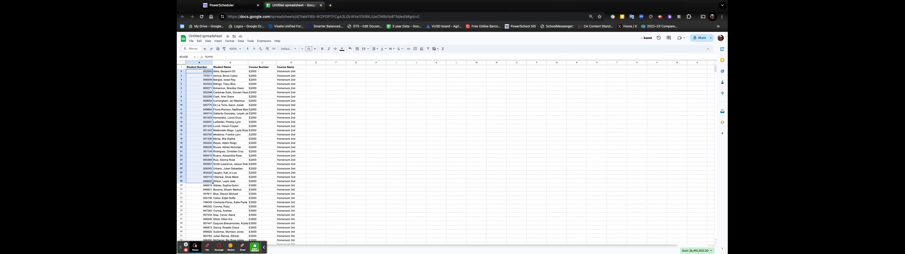
scroll(256, 179, "down", 2)
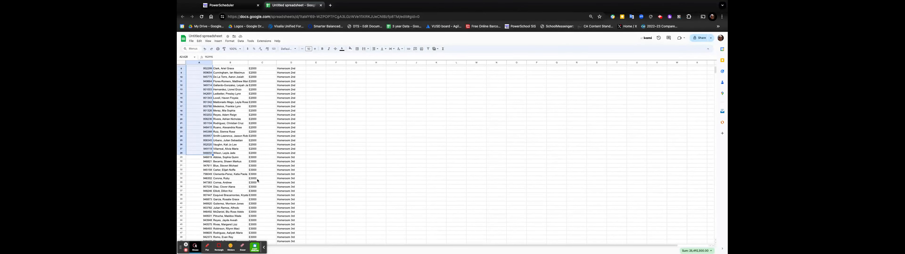